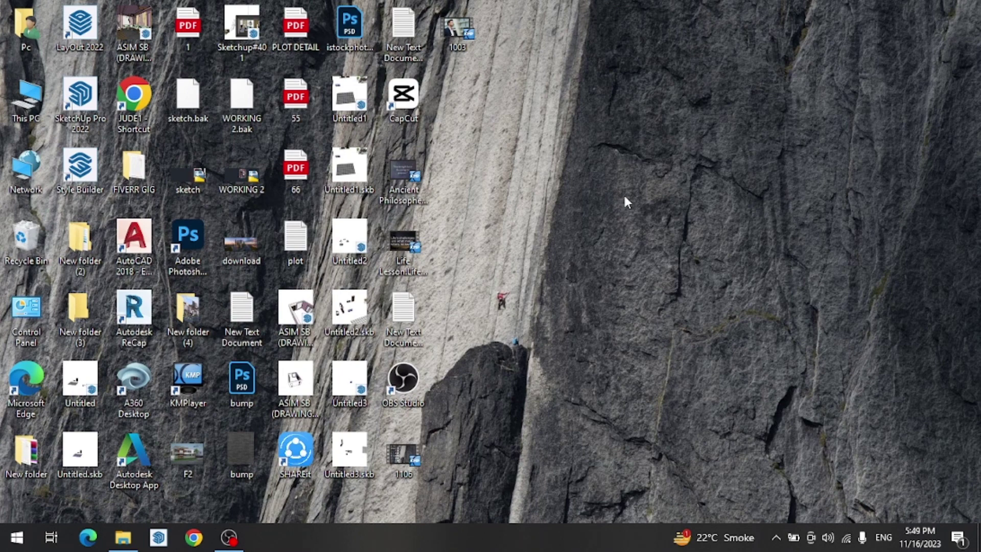
Refresh the desktop, launch CapCut past its environment test, and create a new project.
{"action": "right_click", "coordinate": [613, 185]}
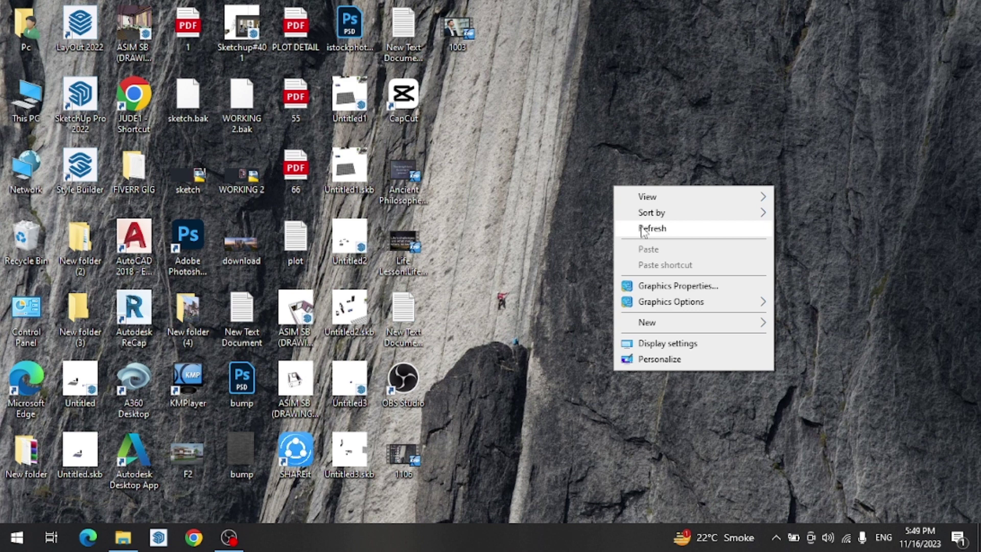
{"action": "left_click", "coordinate": [643, 229]}
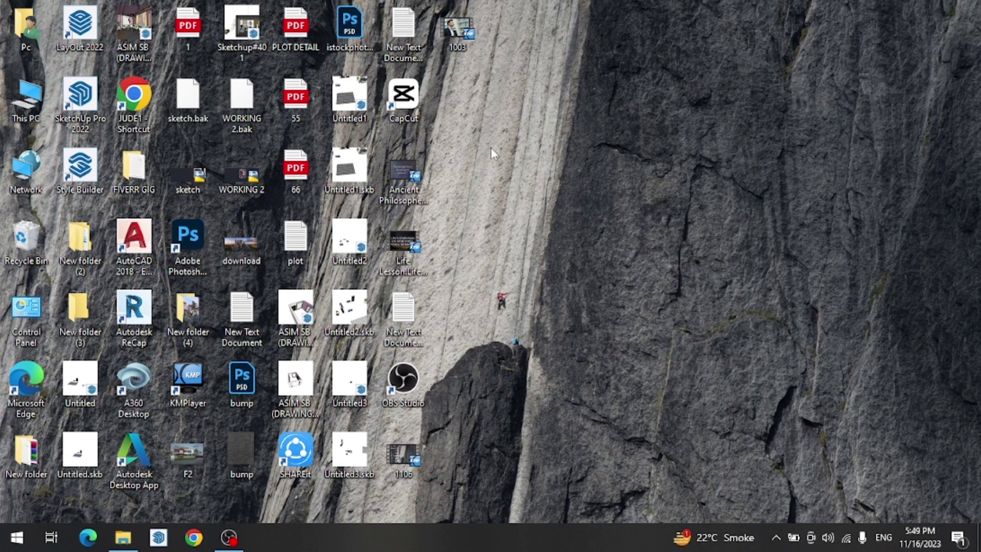
{"action": "left_click", "coordinate": [419, 105]}
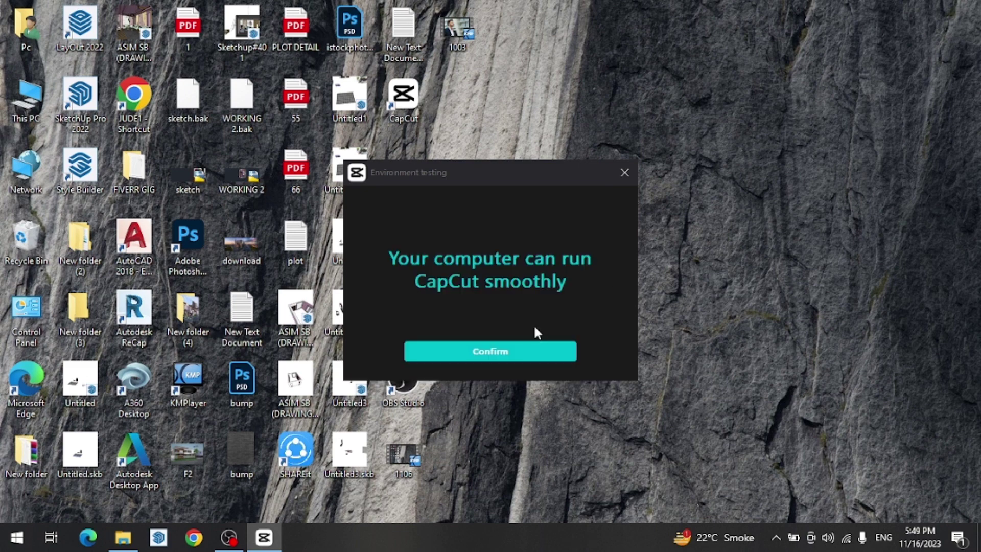
{"action": "left_click", "coordinate": [566, 353]}
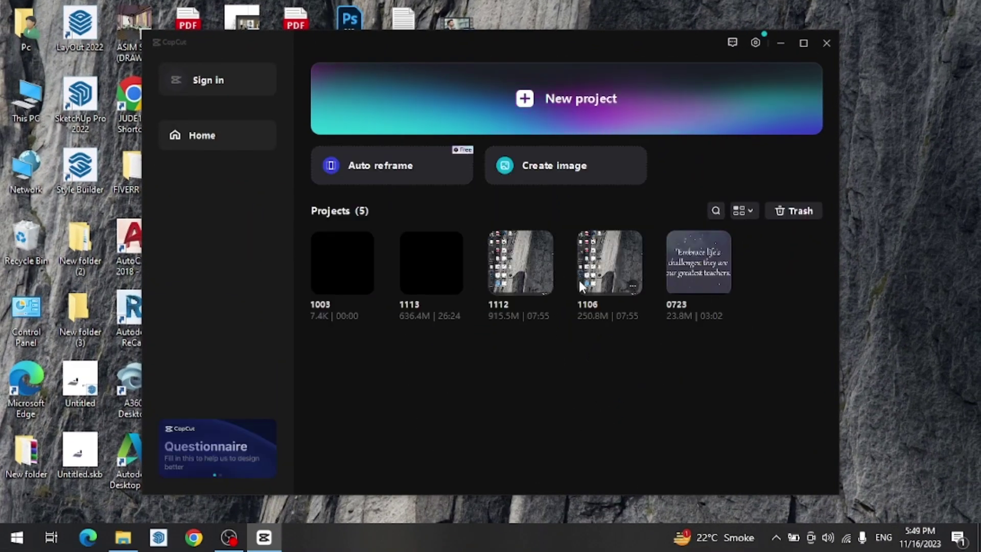
{"action": "left_click", "coordinate": [657, 107]}
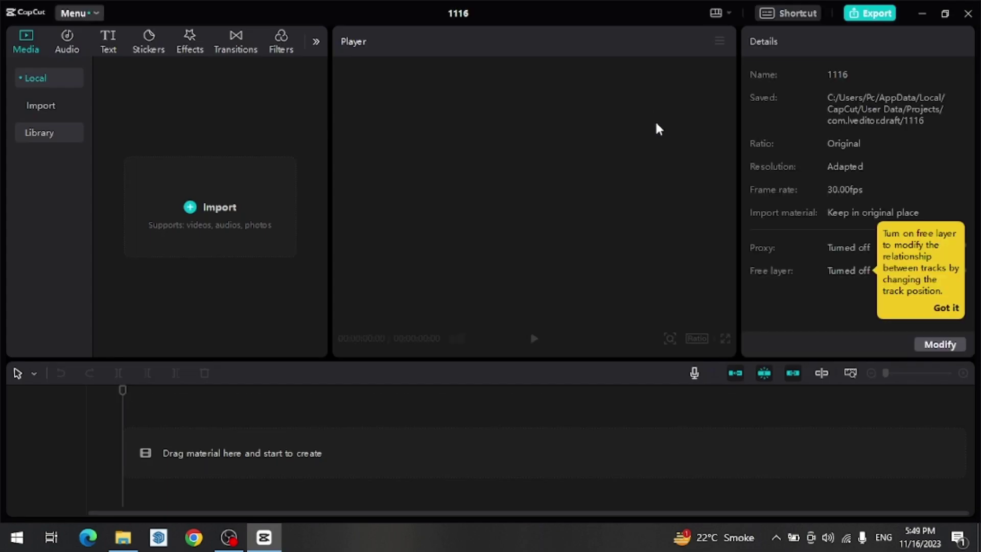
Import the "portrait confident businessman walking" video from the Downloads folder and add it to the timeline.
{"action": "left_click", "coordinate": [123, 537]}
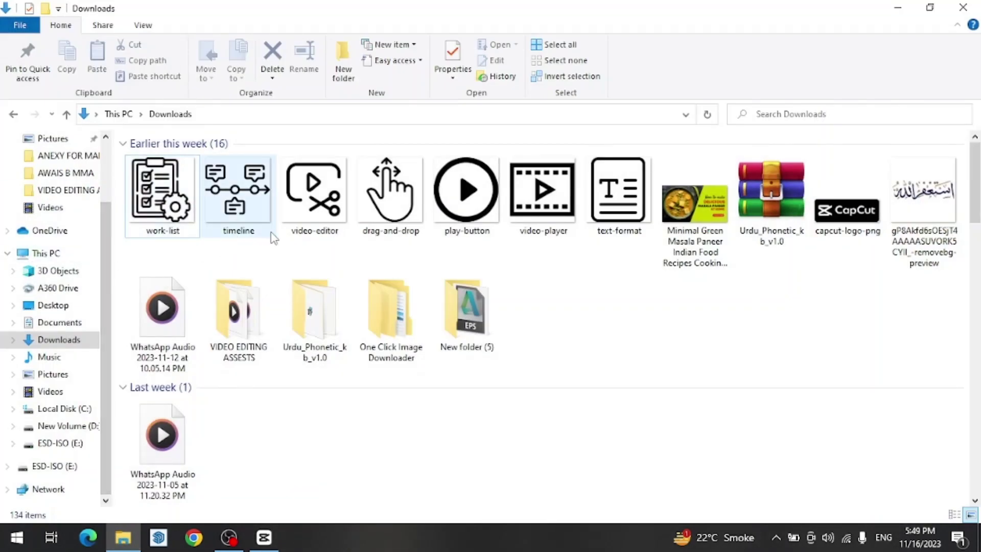
{"action": "scroll", "coordinate": [381, 312], "scroll_direction": "down", "scroll_amount": 10}
{"action": "scroll", "coordinate": [445, 291], "scroll_direction": "up", "scroll_amount": 6}
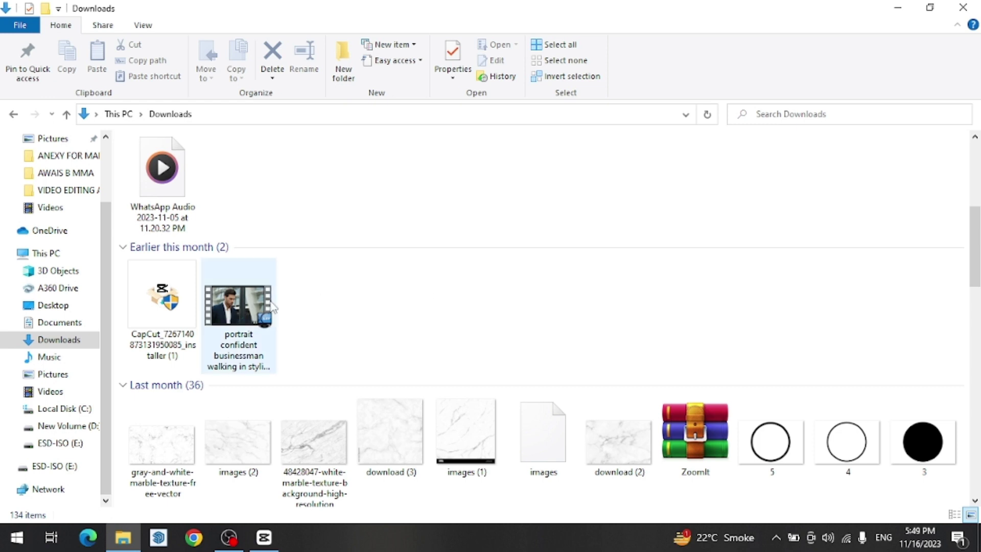
{"action": "left_click_drag", "start_coordinate": [272, 303], "coordinate": [237, 201]}
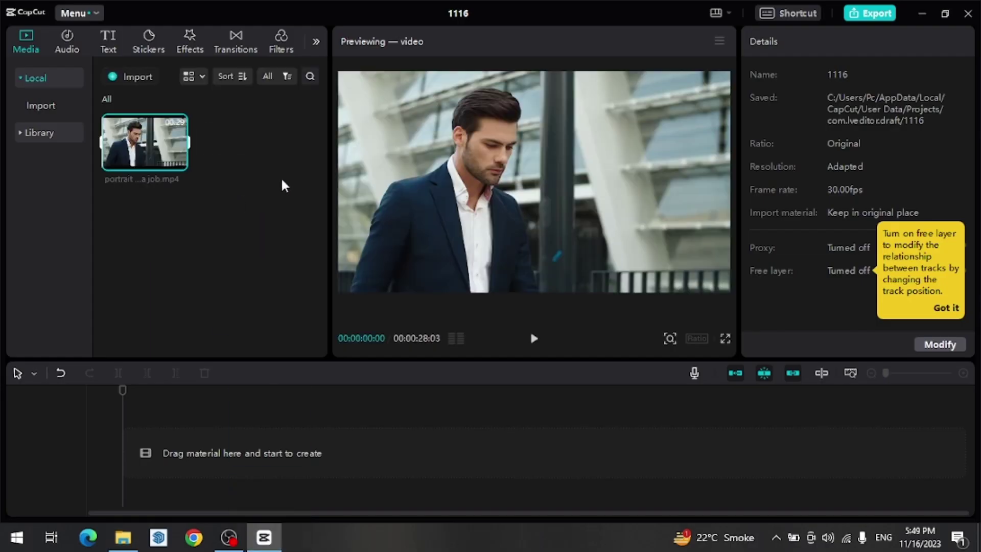
{"action": "left_click", "coordinate": [178, 161]}
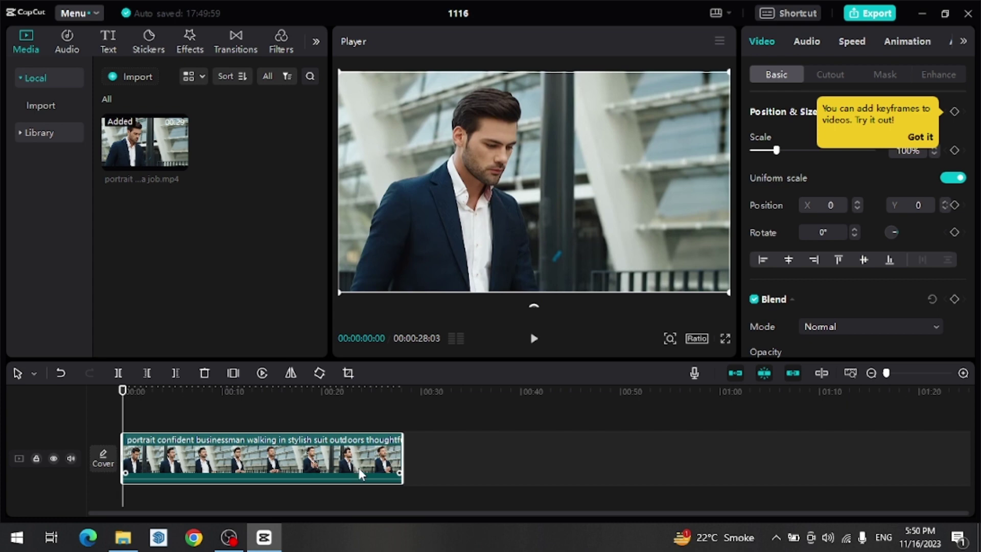
Copy the businessman clip and paste the duplicate onto a track above it at 00:00.
{"action": "right_click", "coordinate": [320, 454]}
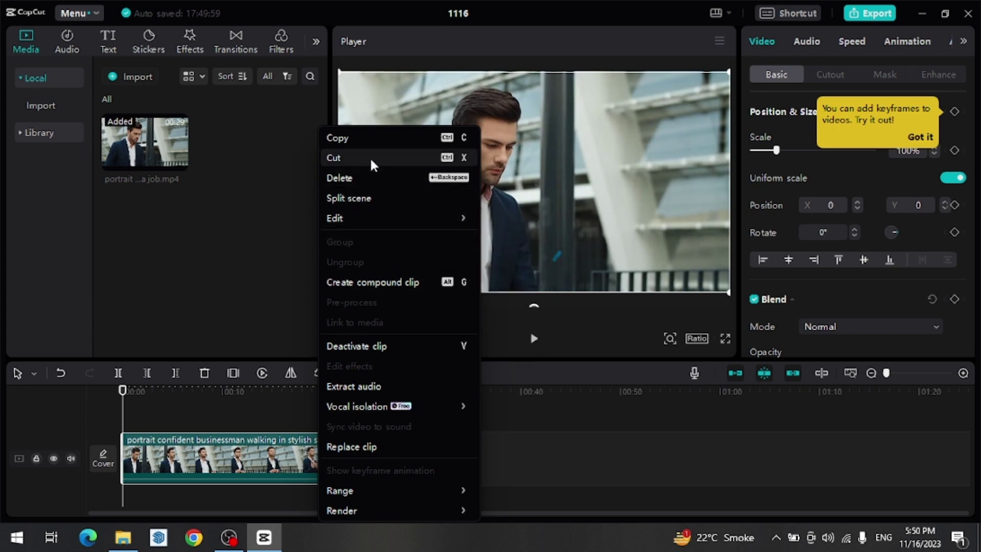
{"action": "left_click", "coordinate": [382, 143]}
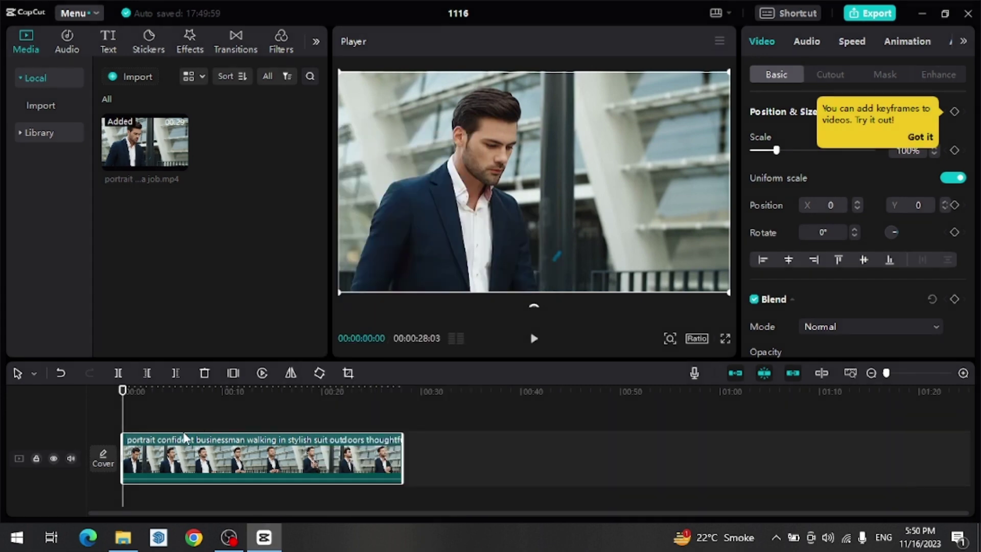
{"action": "right_click", "coordinate": [134, 434]}
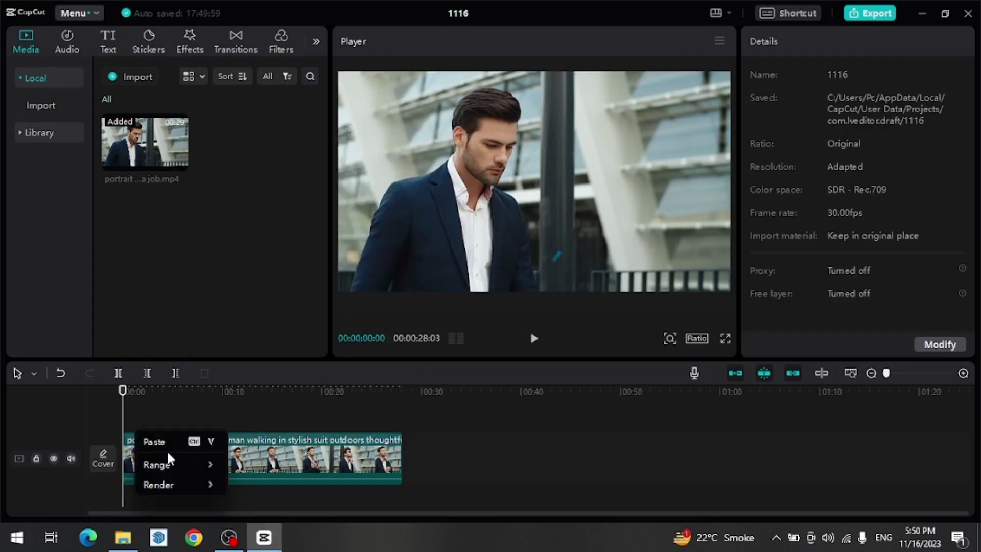
{"action": "left_click", "coordinate": [152, 440]}
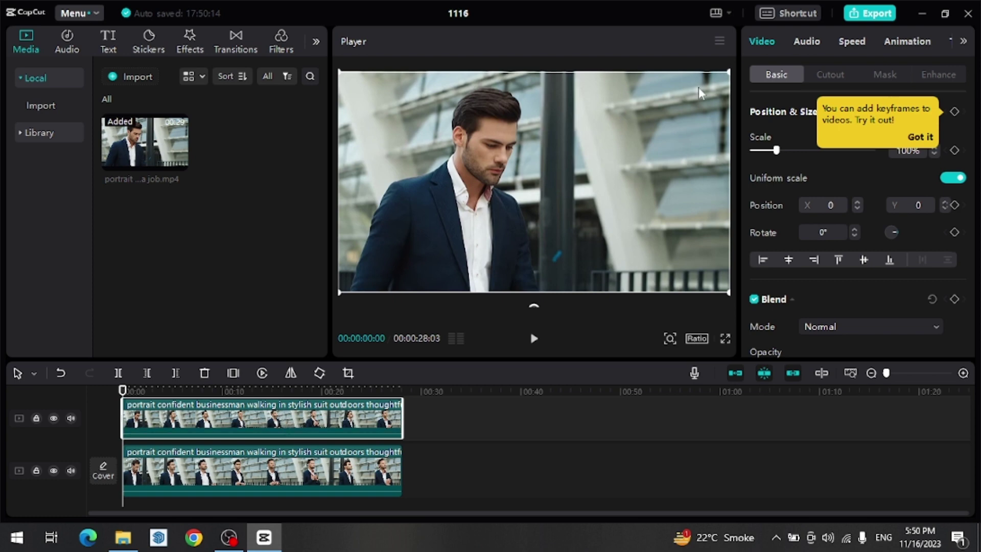
Enable Auto cutout on the upper businessman clip and set its scale to 101%.
{"action": "left_click", "coordinate": [838, 76]}
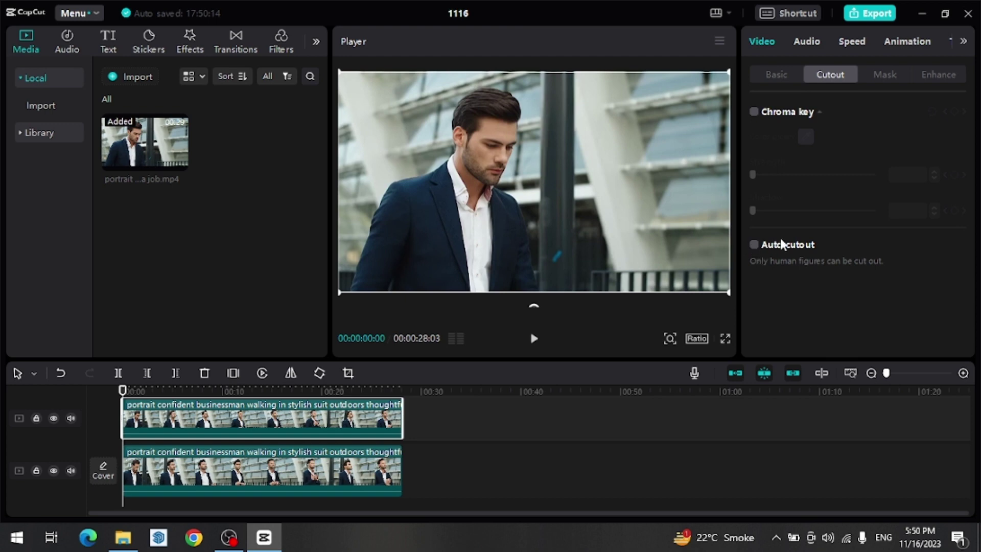
{"action": "left_click", "coordinate": [754, 246]}
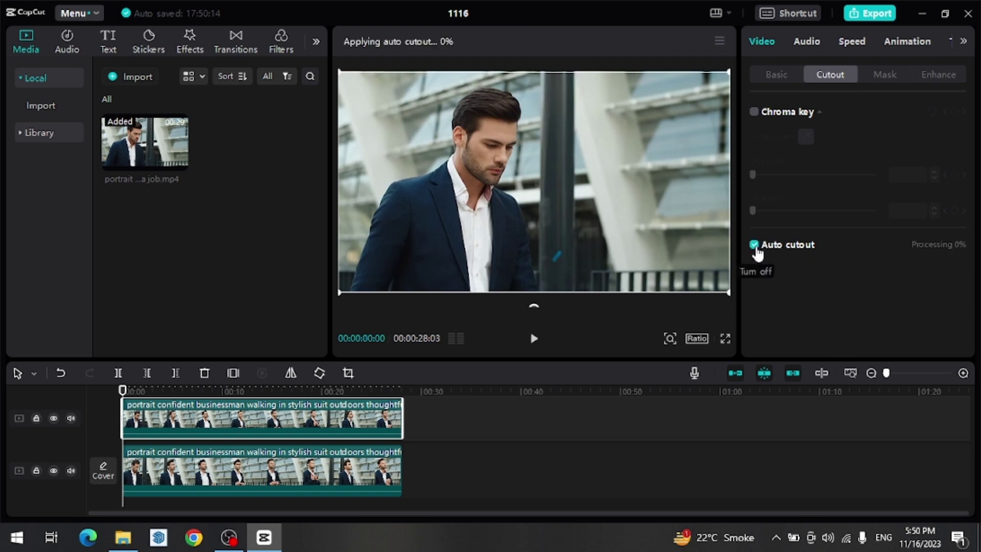
{"action": "left_click", "coordinate": [779, 76]}
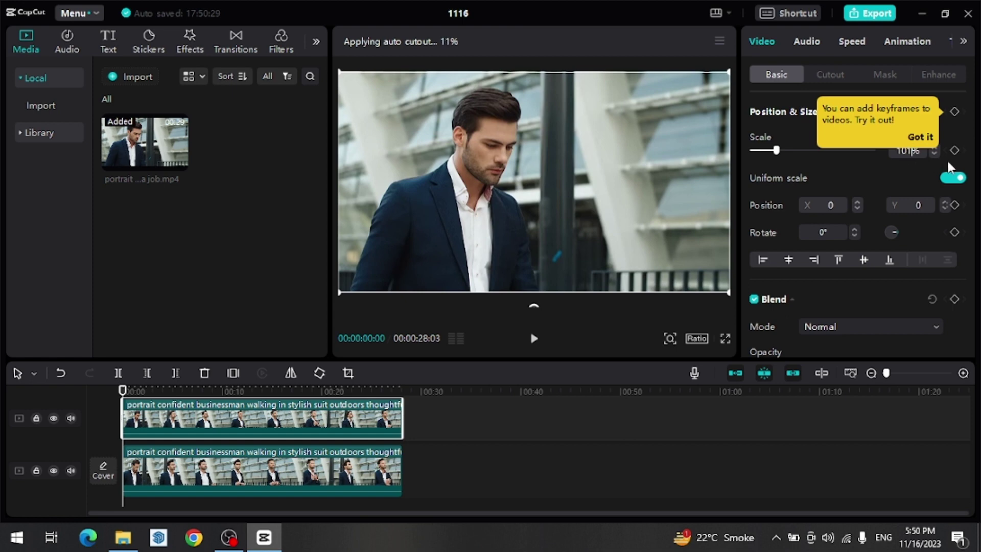
Preview the upper clip's cutout from the start with the lower track hidden, and make the lower track visible again.
{"action": "left_click", "coordinate": [834, 461]}
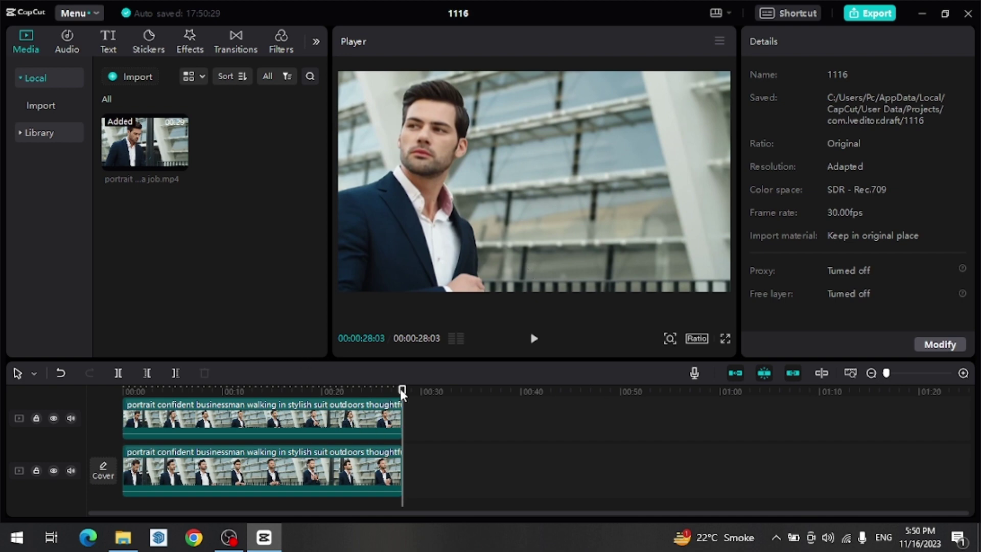
{"action": "left_click_drag", "start_coordinate": [402, 394], "coordinate": [123, 392]}
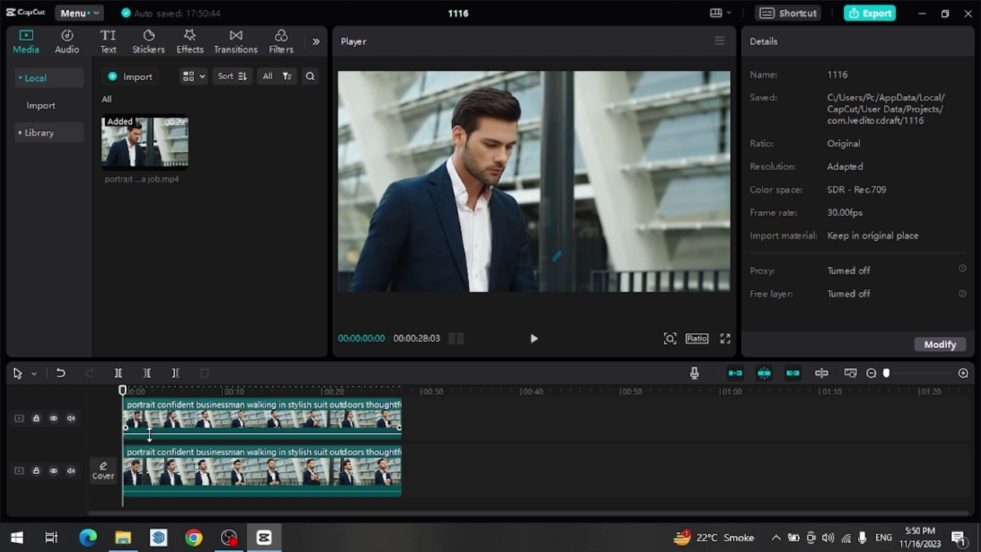
{"action": "left_click", "coordinate": [170, 473]}
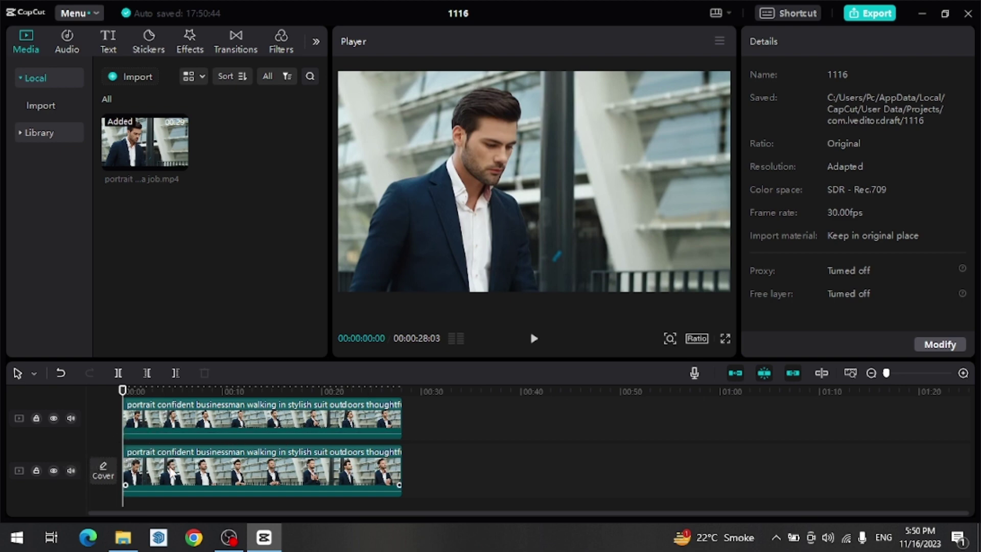
{"action": "left_click", "coordinate": [172, 473]}
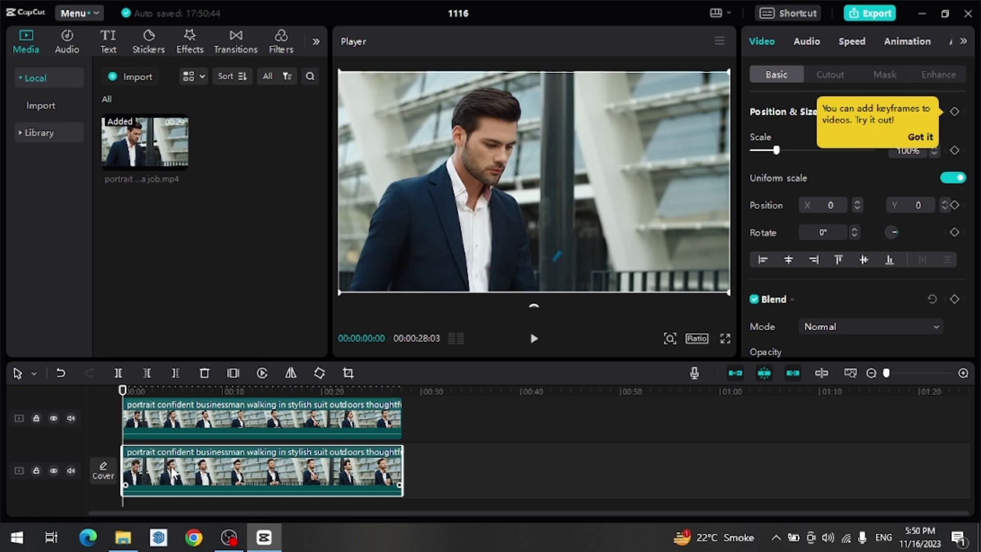
{"action": "left_click", "coordinate": [54, 470]}
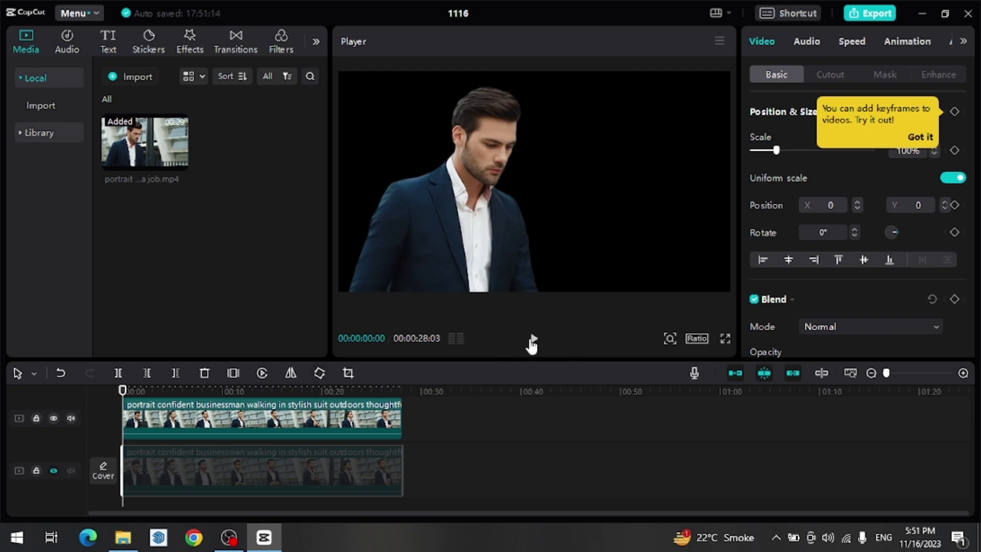
{"action": "left_click", "coordinate": [533, 339]}
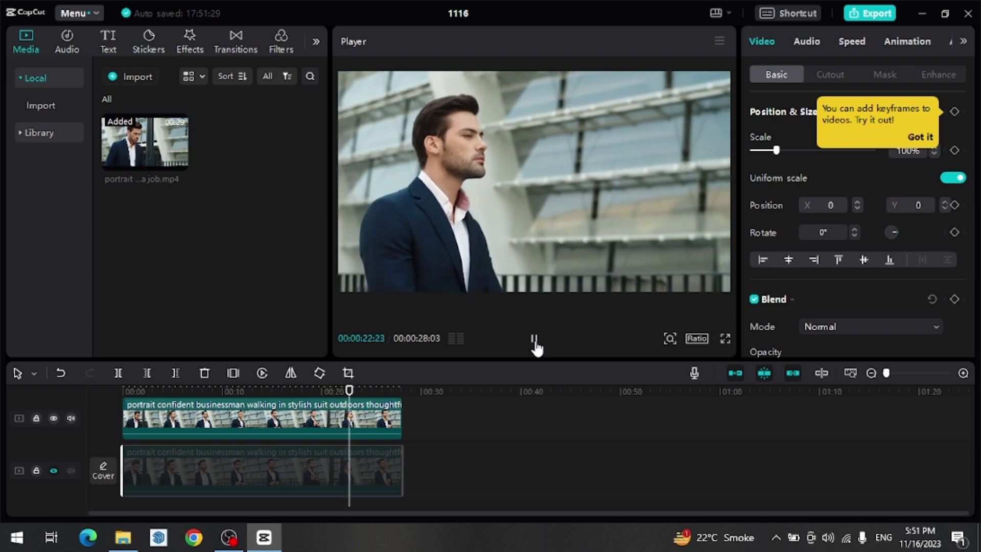
{"action": "left_click", "coordinate": [534, 338]}
{"action": "left_click", "coordinate": [286, 428]}
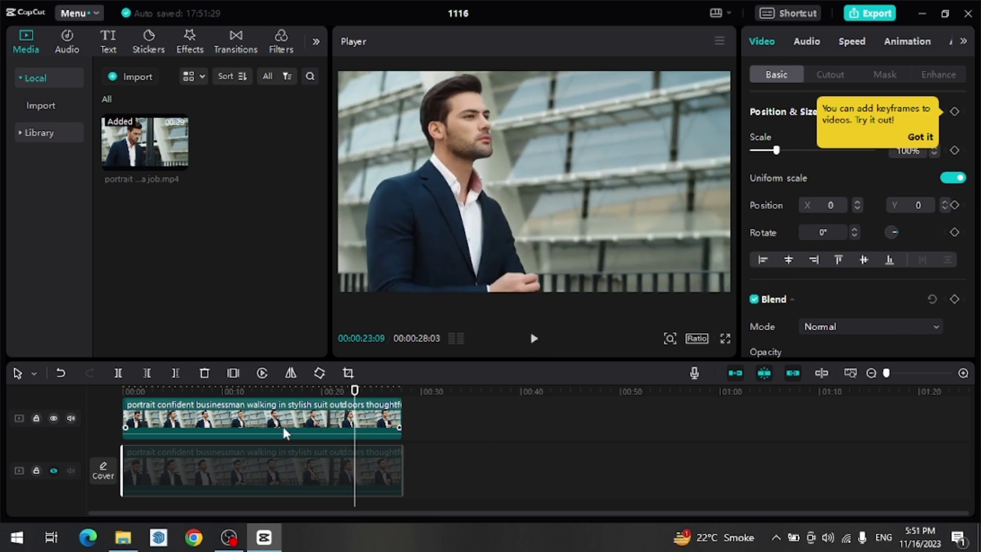
{"action": "left_click", "coordinate": [54, 470]}
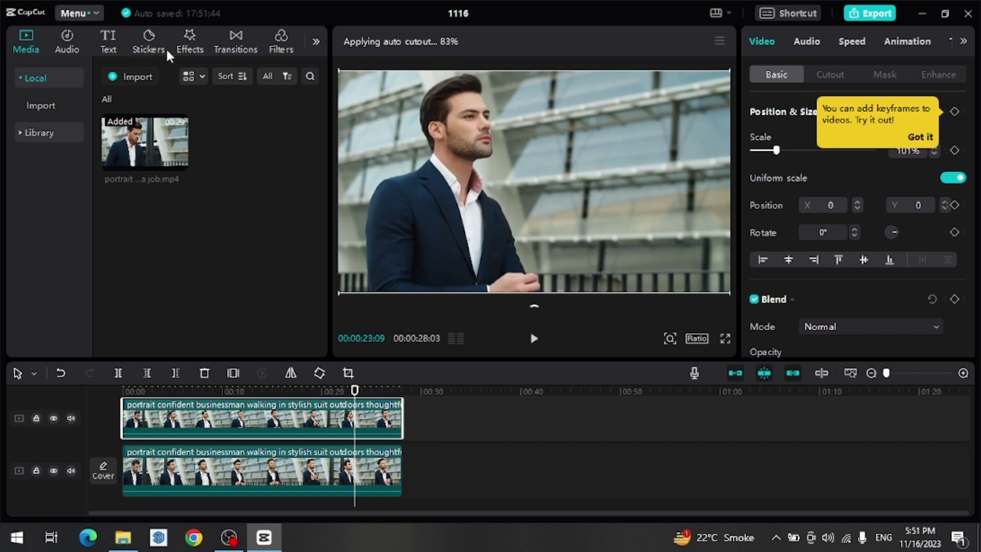
Apply the Blur video effect from the Lens category to the lower businessman clip.
{"action": "left_click", "coordinate": [195, 51]}
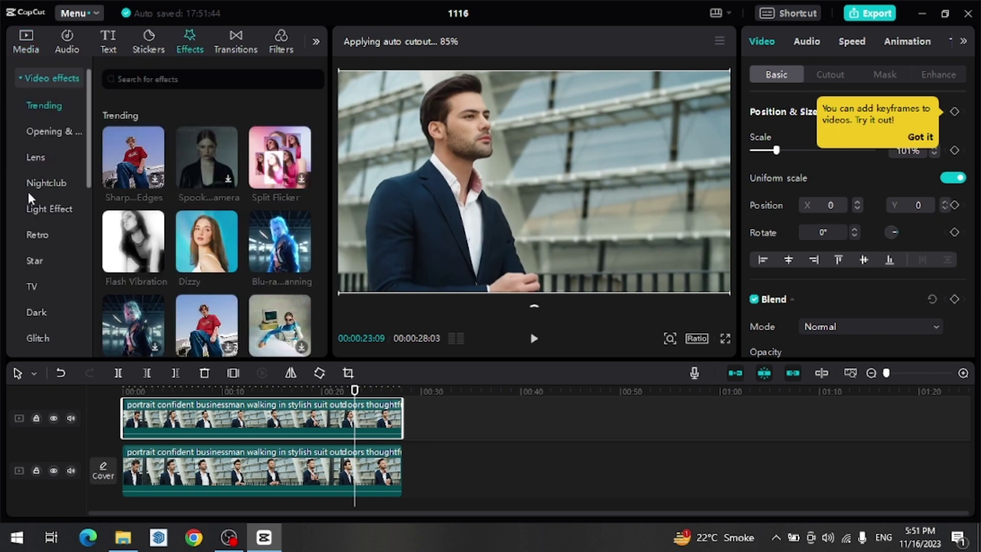
{"action": "left_click", "coordinate": [31, 160]}
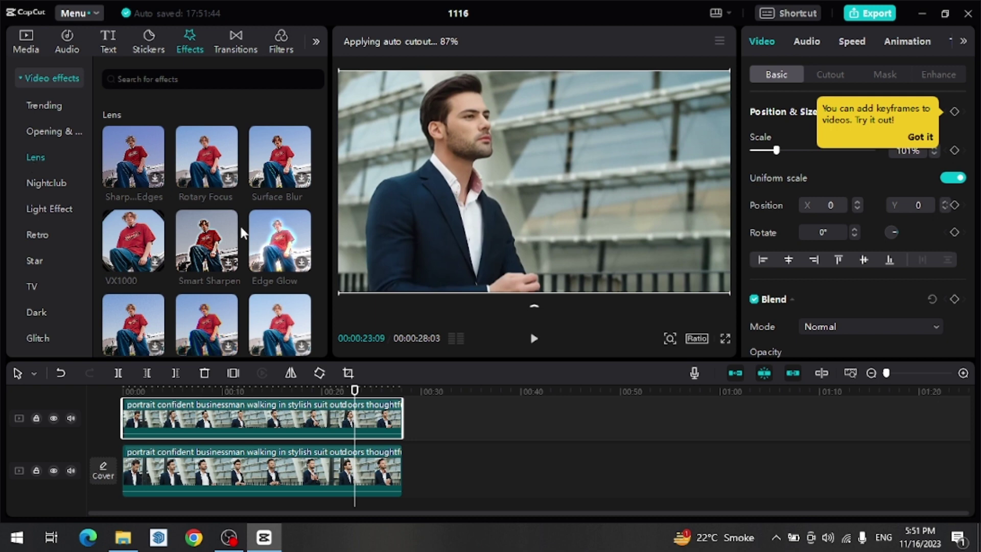
{"action": "scroll", "coordinate": [243, 233], "scroll_direction": "down", "scroll_amount": 5}
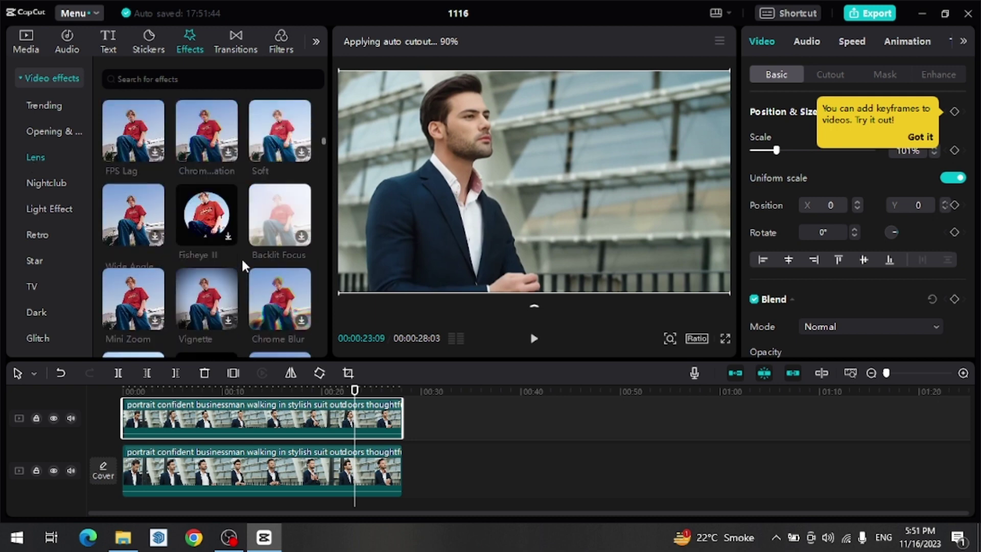
{"action": "scroll", "coordinate": [244, 268], "scroll_direction": "down", "scroll_amount": 3}
{"action": "scroll", "coordinate": [243, 270], "scroll_direction": "down", "scroll_amount": 3}
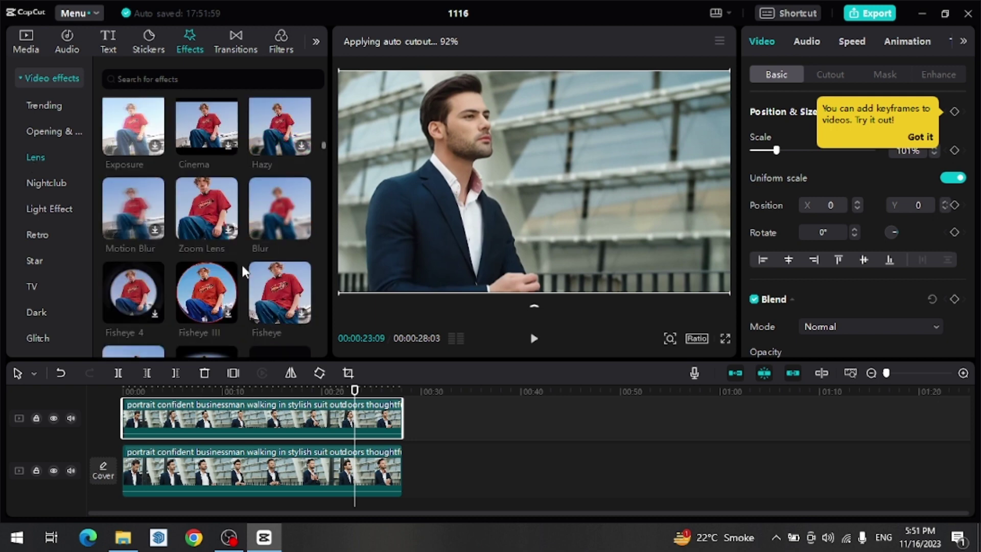
{"action": "scroll", "coordinate": [244, 271], "scroll_direction": "down", "scroll_amount": 2}
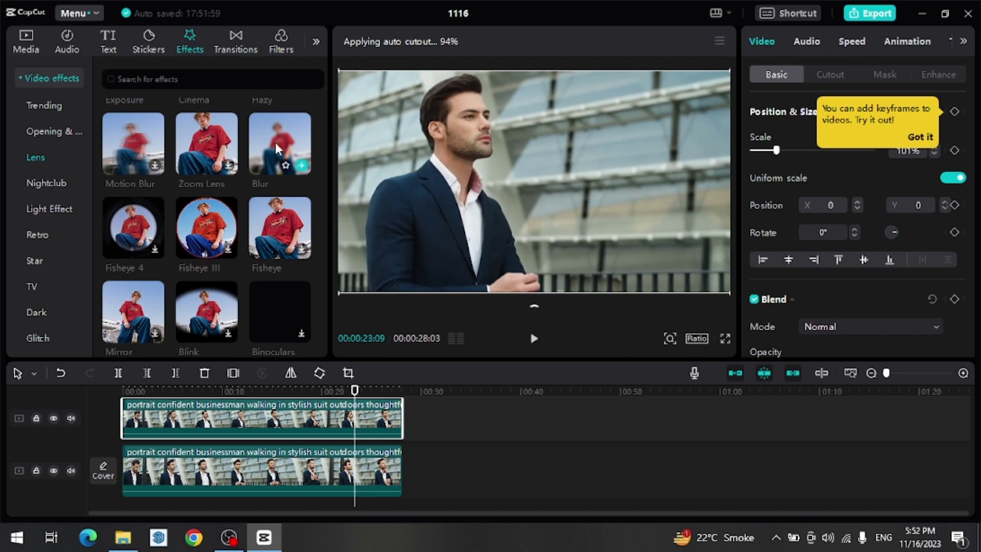
{"action": "left_click_drag", "start_coordinate": [280, 227], "coordinate": [181, 477]}
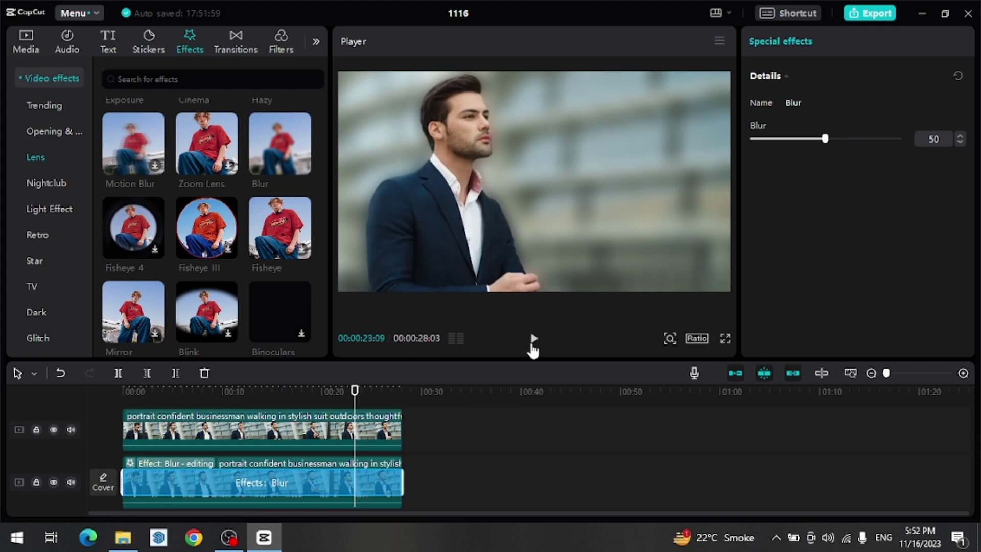
Play the video from the start and set the Blur effect's strength to 43.
{"action": "left_click", "coordinate": [220, 392]}
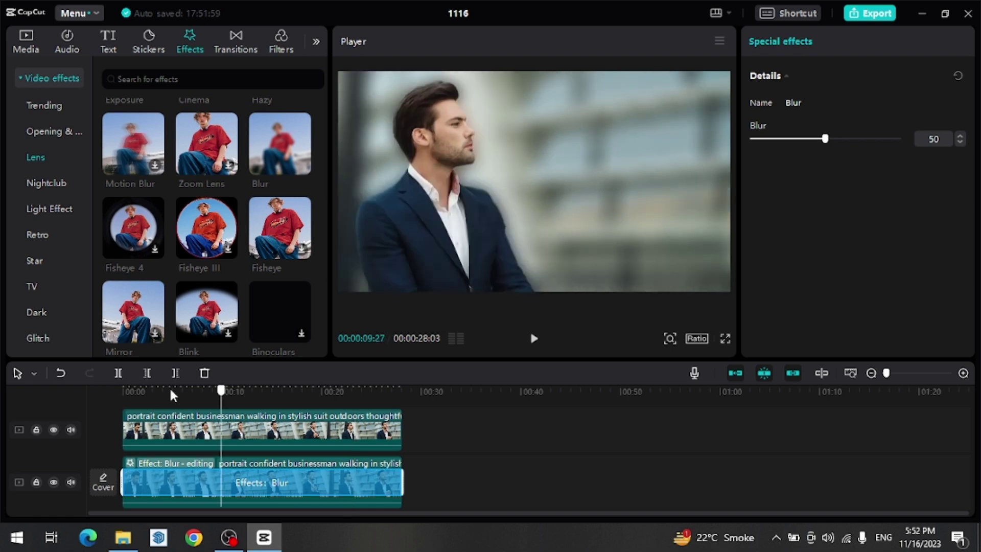
{"action": "left_click", "coordinate": [121, 391]}
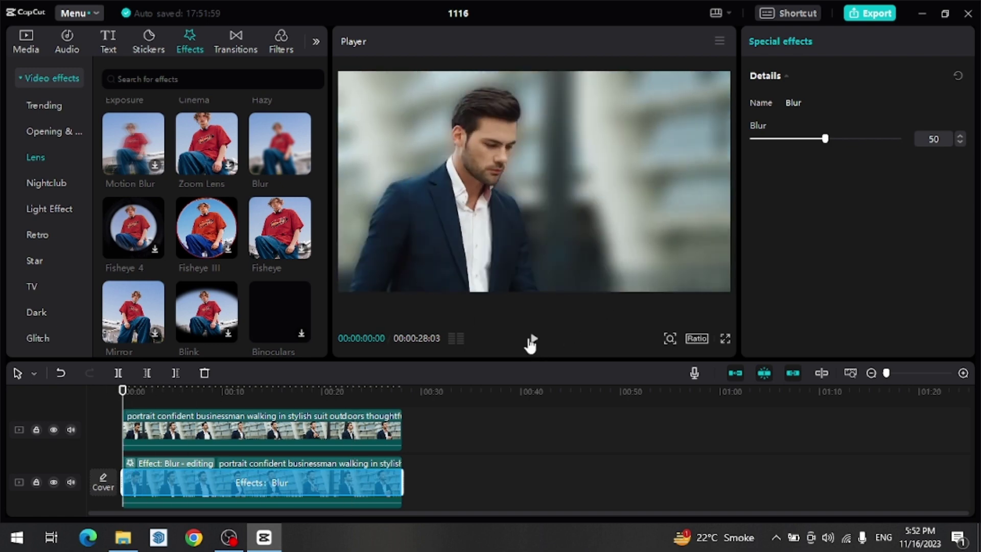
{"action": "left_click", "coordinate": [531, 341]}
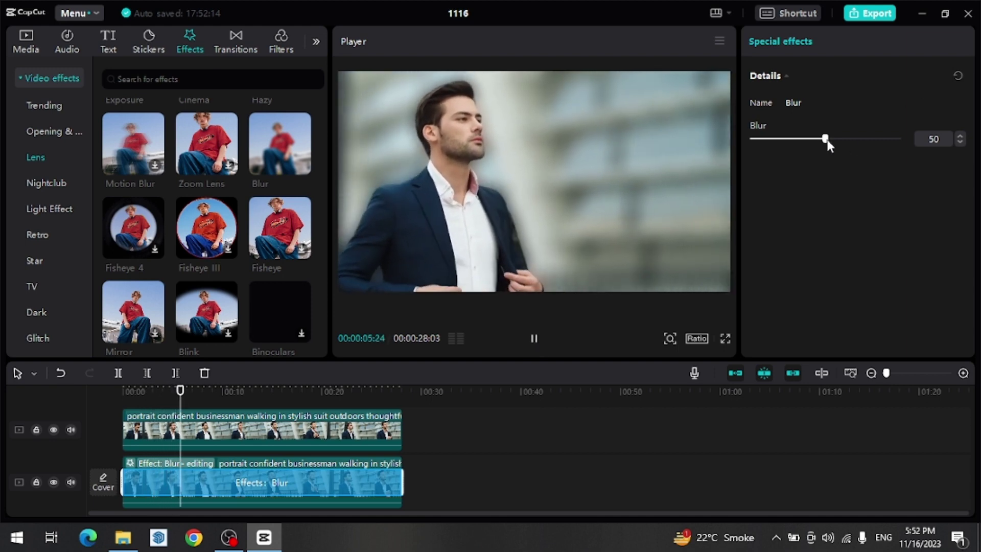
{"action": "left_click_drag", "start_coordinate": [827, 140], "coordinate": [804, 164]}
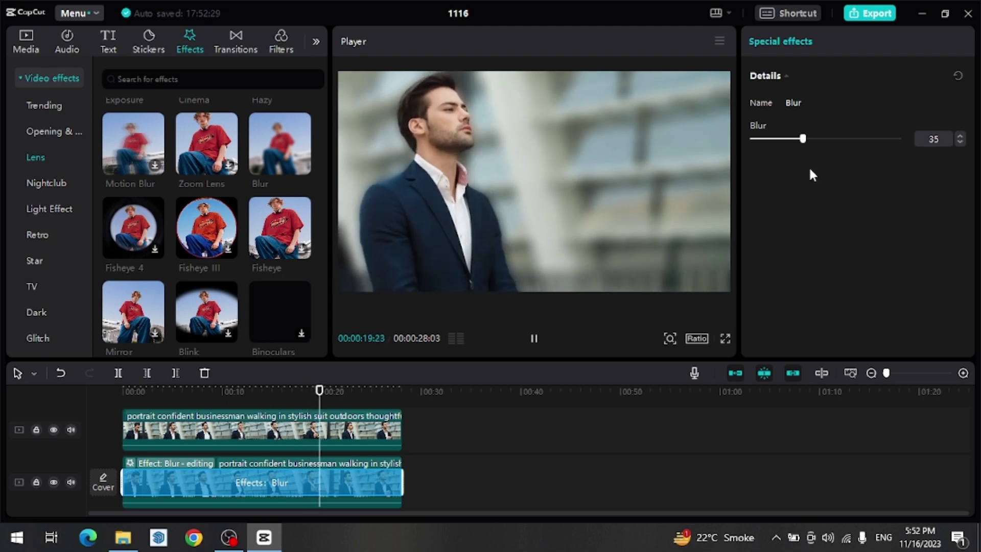
{"action": "left_click_drag", "start_coordinate": [805, 139], "coordinate": [815, 140]}
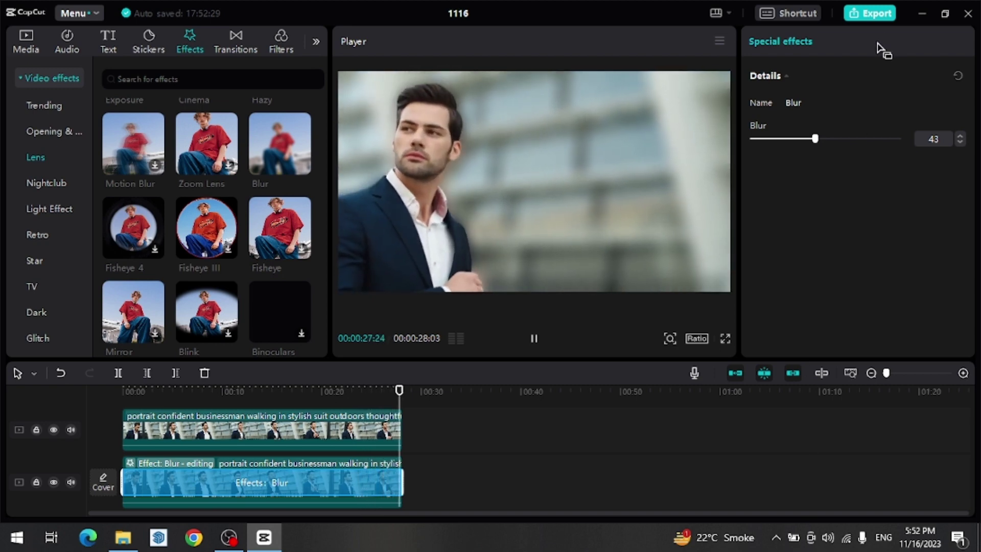
Open the export settings for the project and title the exported video "video back ground blur".
{"action": "left_click", "coordinate": [875, 14]}
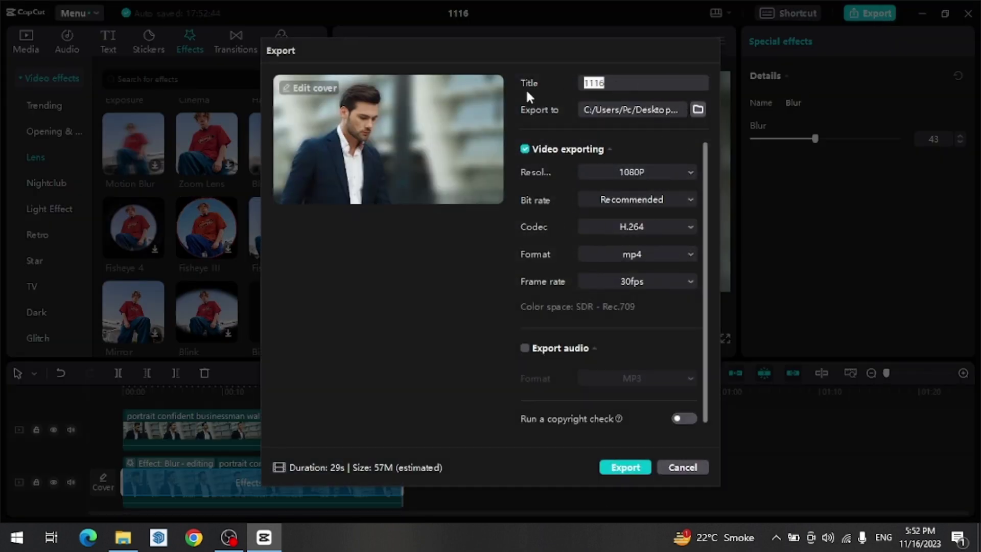
{"action": "type", "text": "video back grou"}
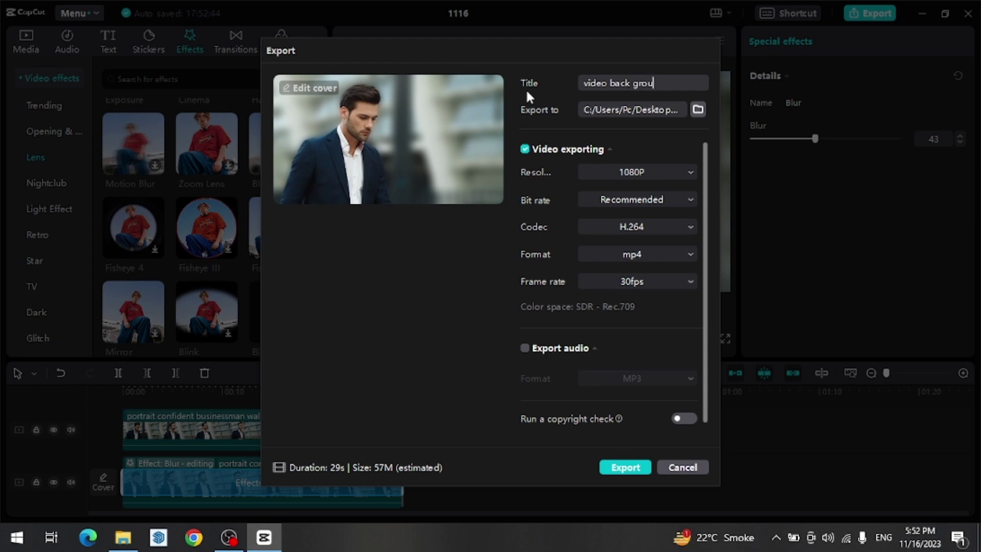
{"action": "type", "text": "nd blur"}
Export the video to the Downloads folder and dismiss the sharing options without sharing it.
{"action": "left_click", "coordinate": [697, 109]}
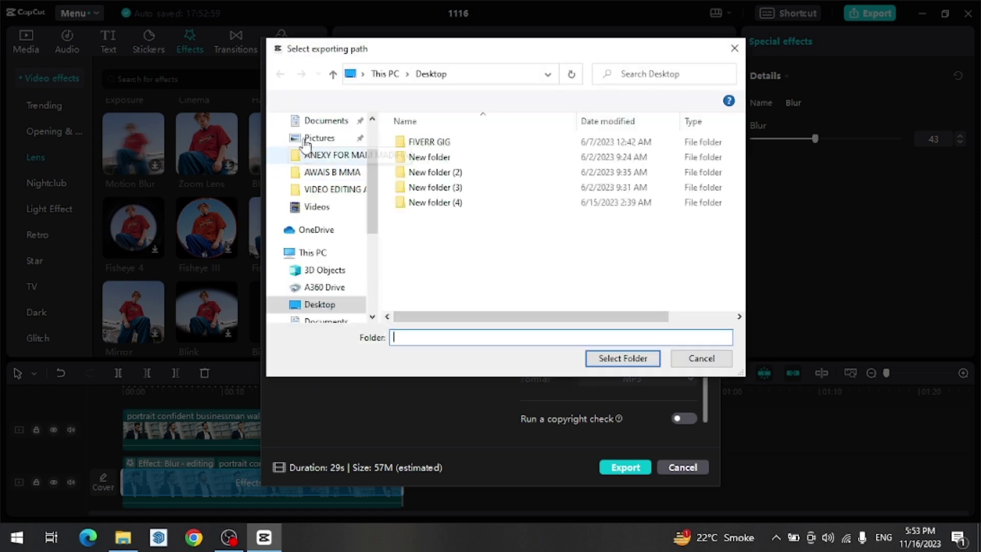
{"action": "scroll", "coordinate": [328, 209], "scroll_direction": "up", "scroll_amount": 2}
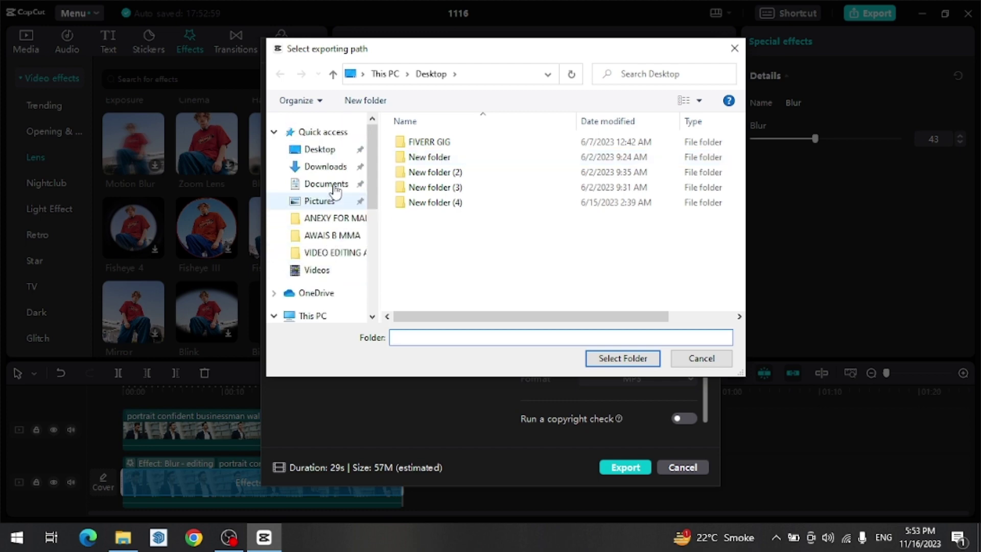
{"action": "left_click", "coordinate": [327, 166]}
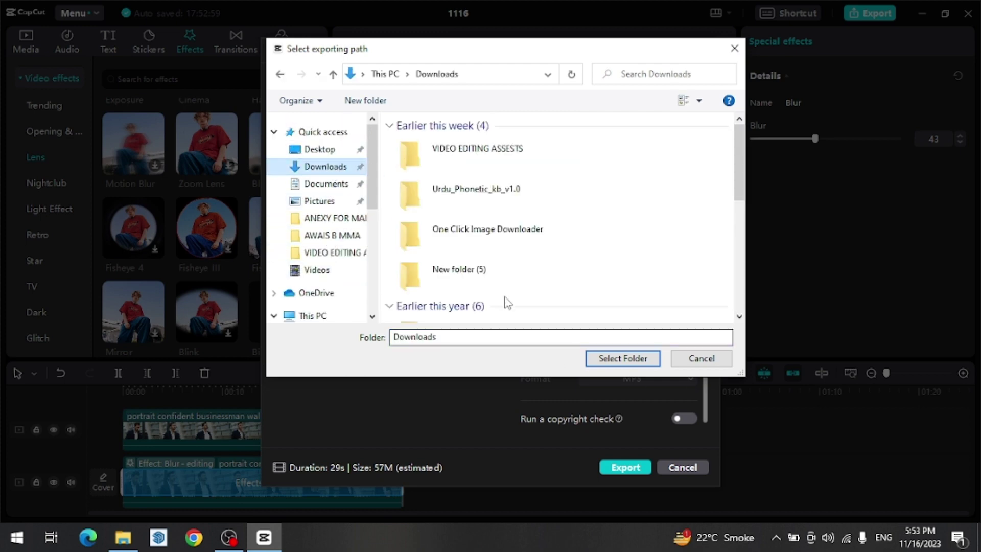
{"action": "left_click", "coordinate": [619, 358]}
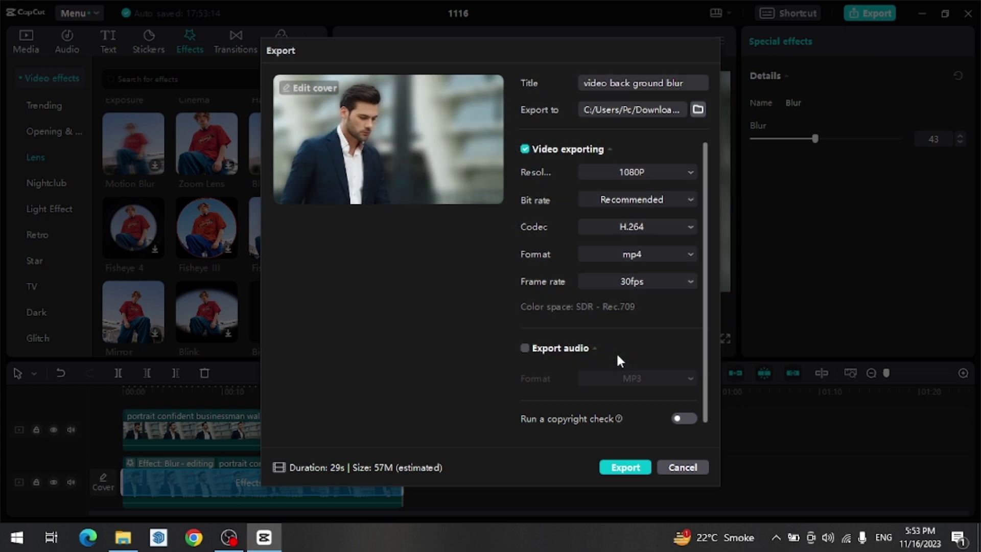
{"action": "left_click", "coordinate": [620, 471]}
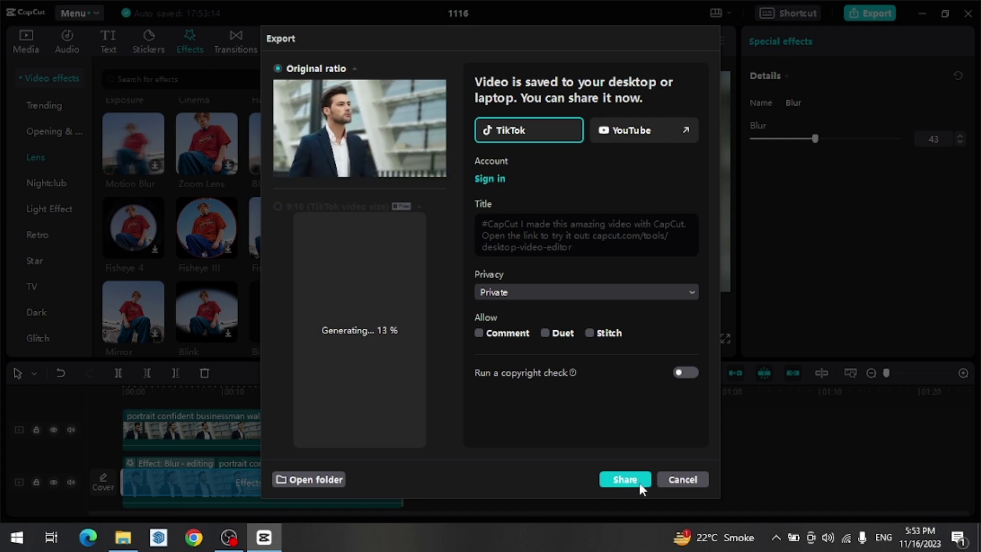
{"action": "left_click", "coordinate": [681, 482]}
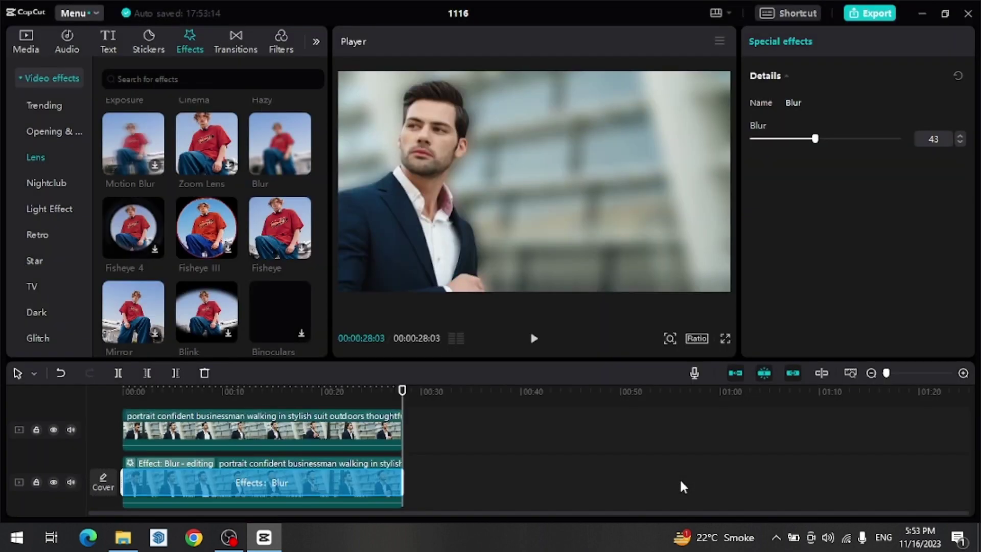
Close the project, quit CapCut from its home window, and close the Downloads folder window.
{"action": "left_click", "coordinate": [961, 16]}
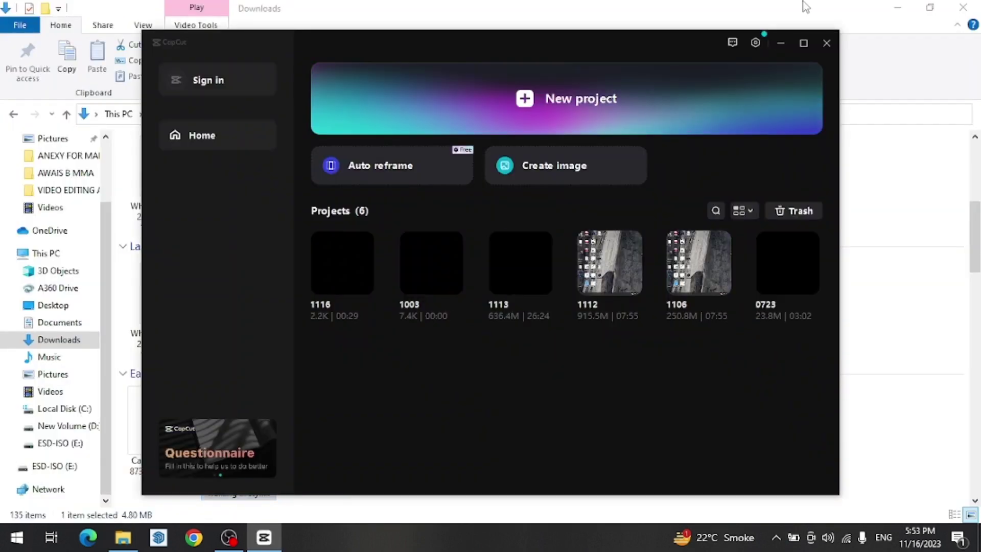
{"action": "left_click", "coordinate": [823, 41]}
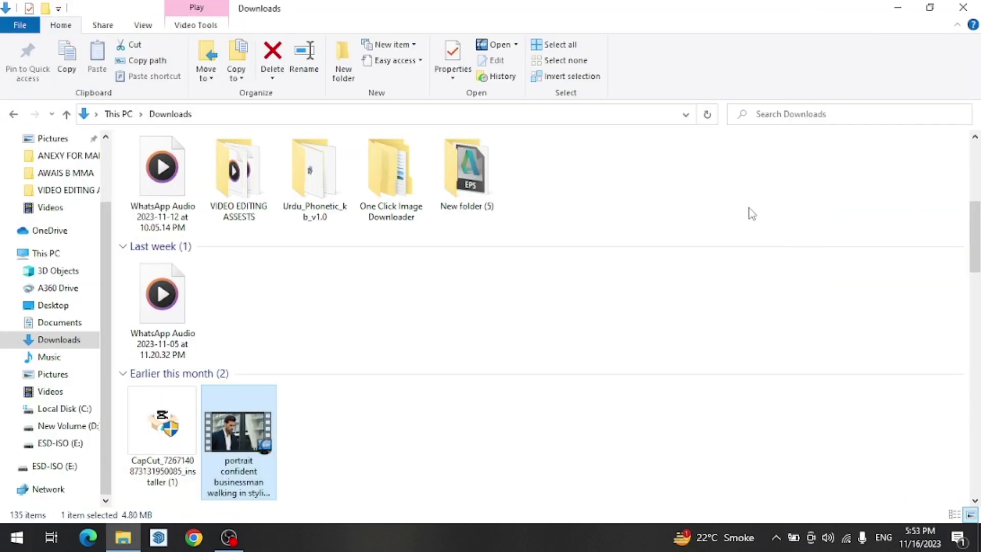
{"action": "left_click", "coordinate": [963, 7]}
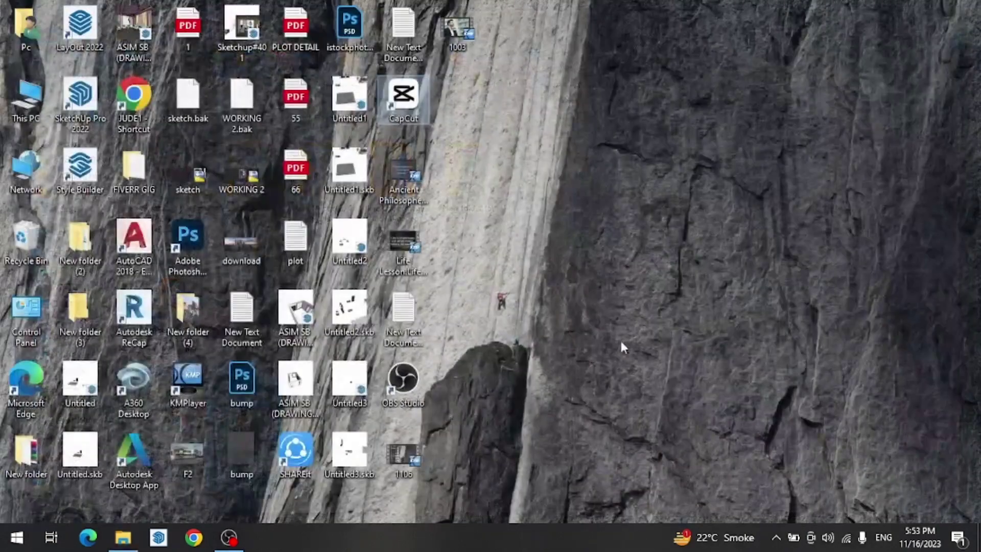
{"action": "right_click", "coordinate": [575, 144]}
{"action": "left_click", "coordinate": [634, 188]}
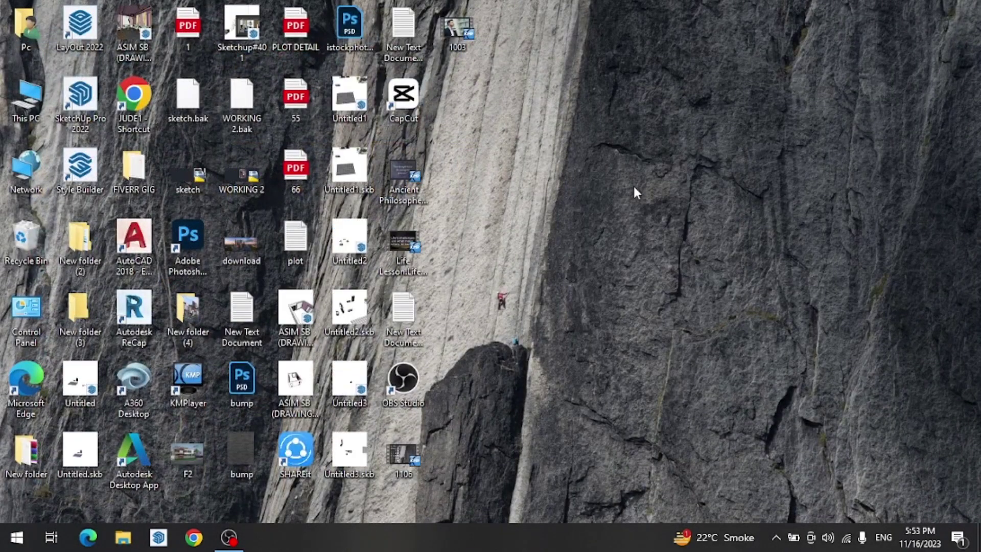